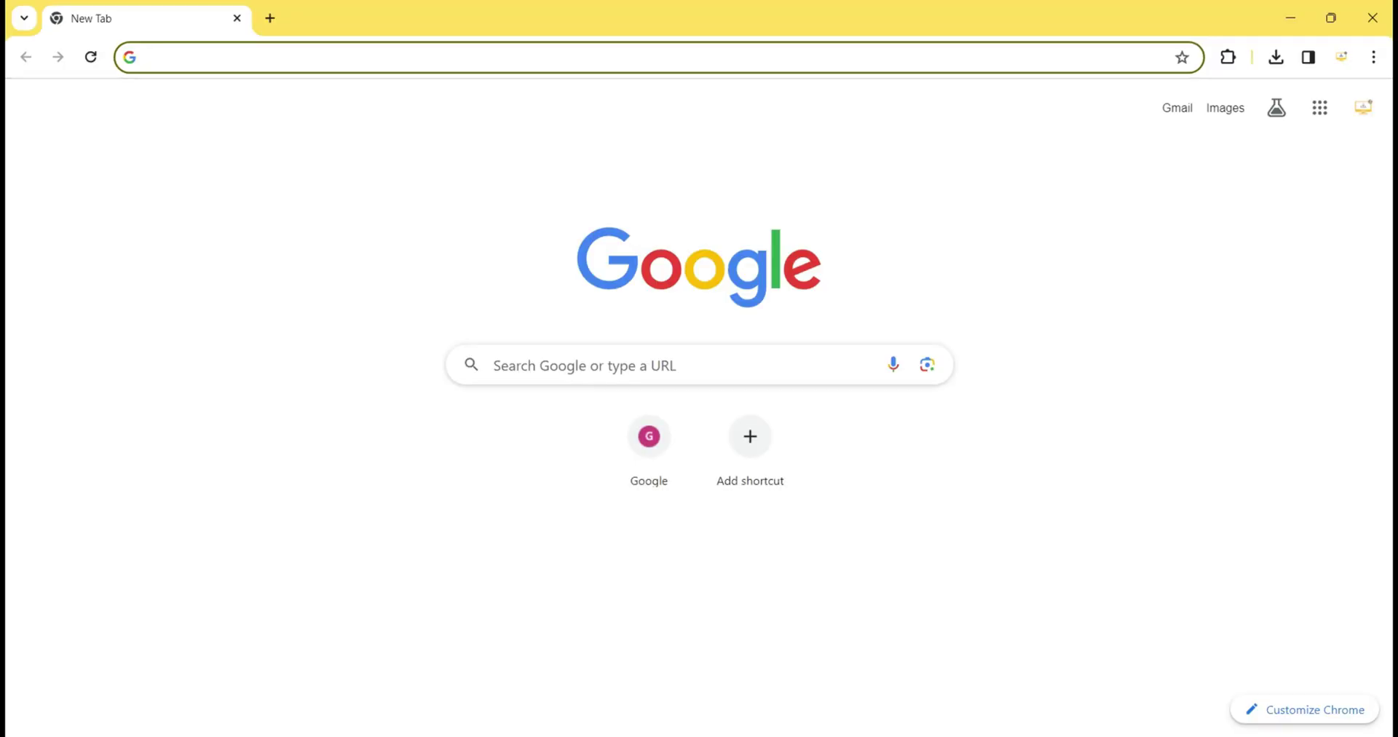
Step: Search Google for 'format factory' using the address-bar autocomplete
{"action": "type", "text": "Format factory"}
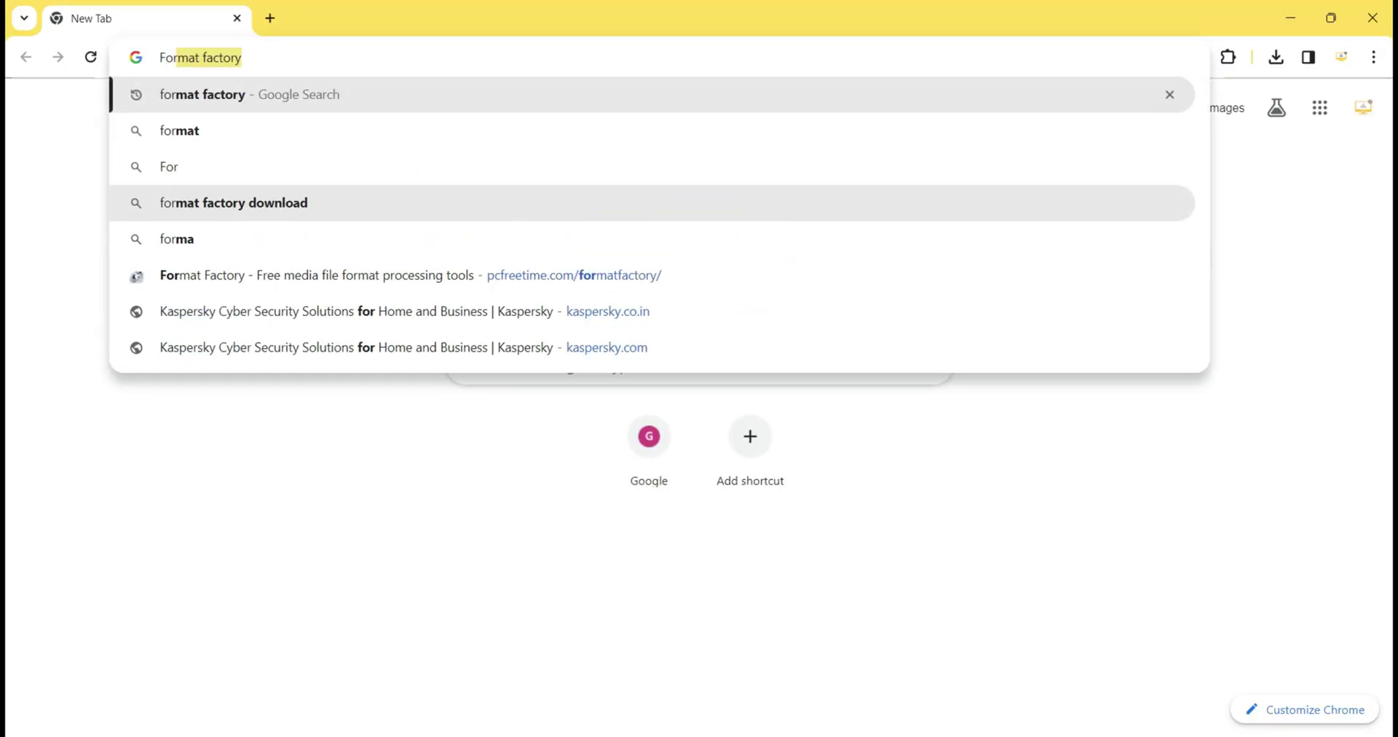
{"action": "key", "text": "Return"}
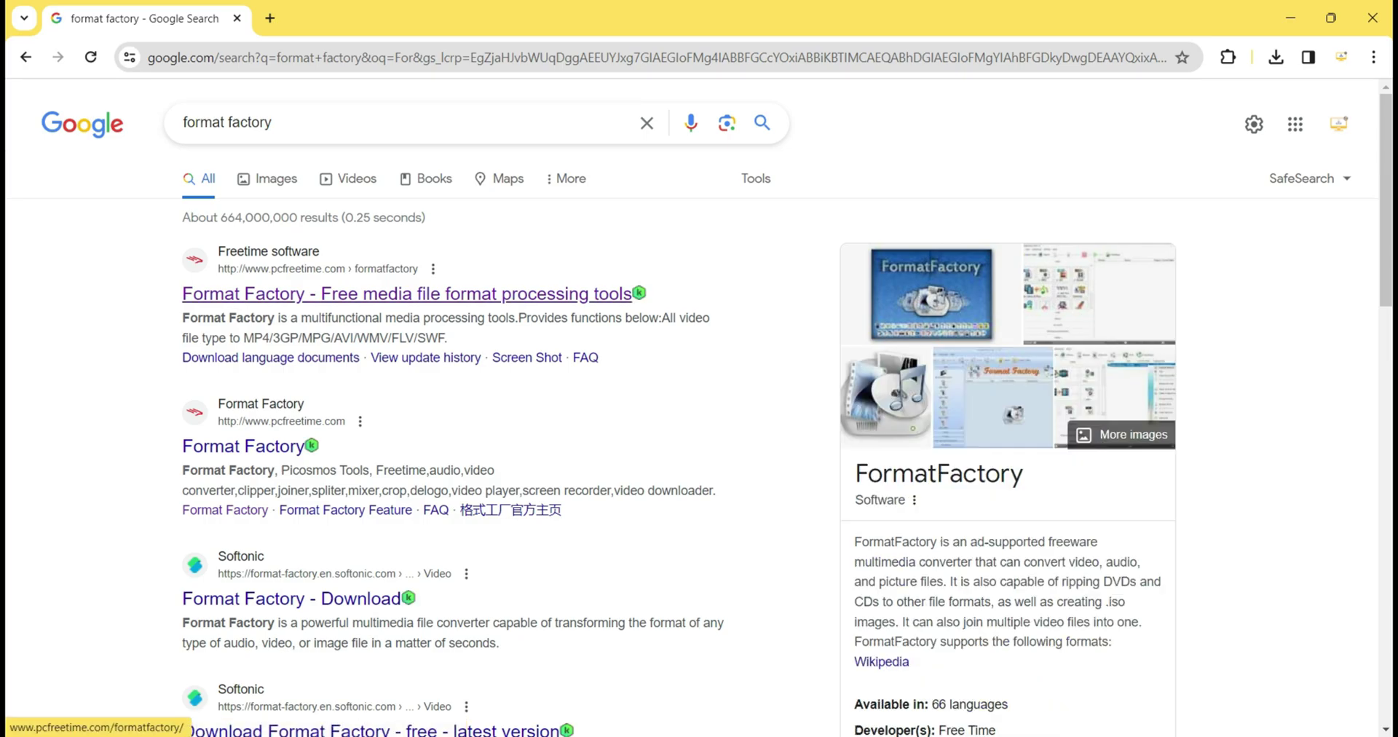
Step: Open the pcfreetime.com Format Factory page and read its tagline and video features
{"action": "left_click", "coordinate": [408, 294]}
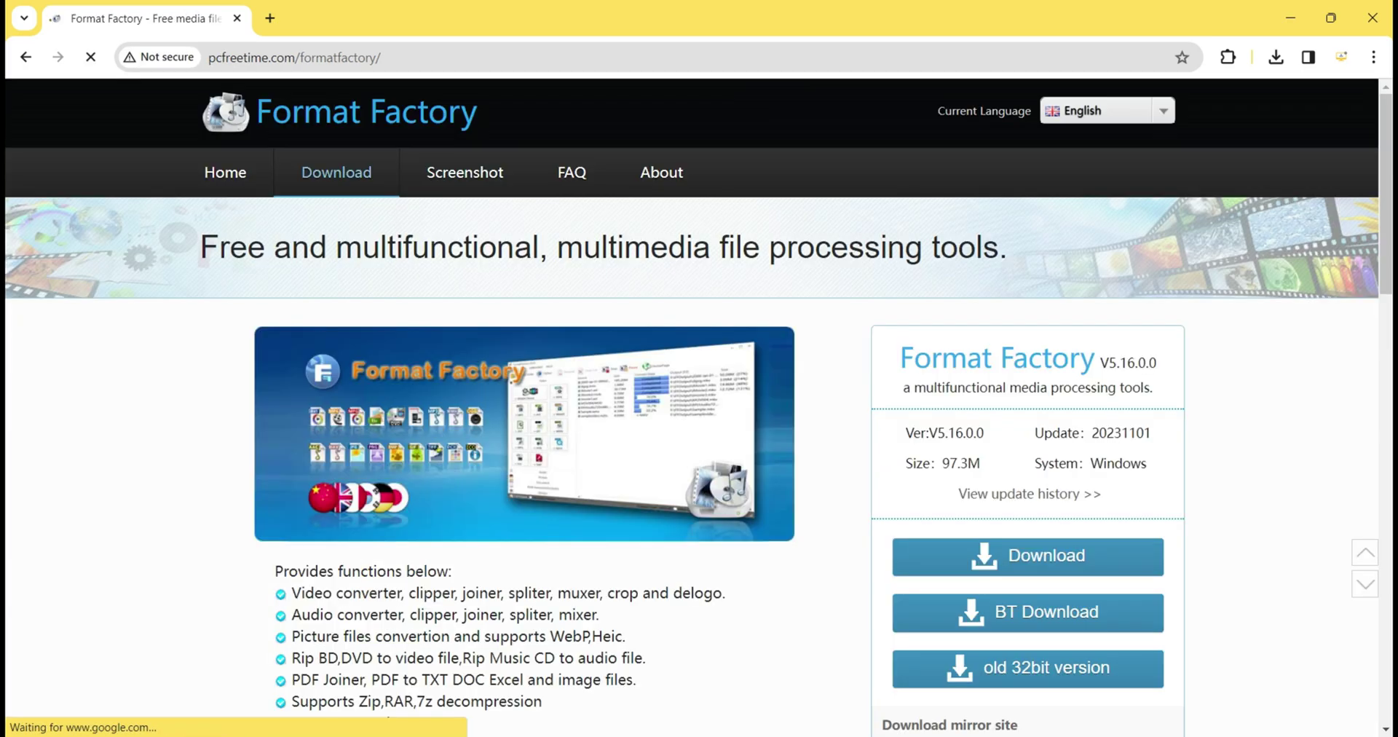
{"action": "left_click_drag", "start_coordinate": [218, 247], "coordinate": [998, 247]}
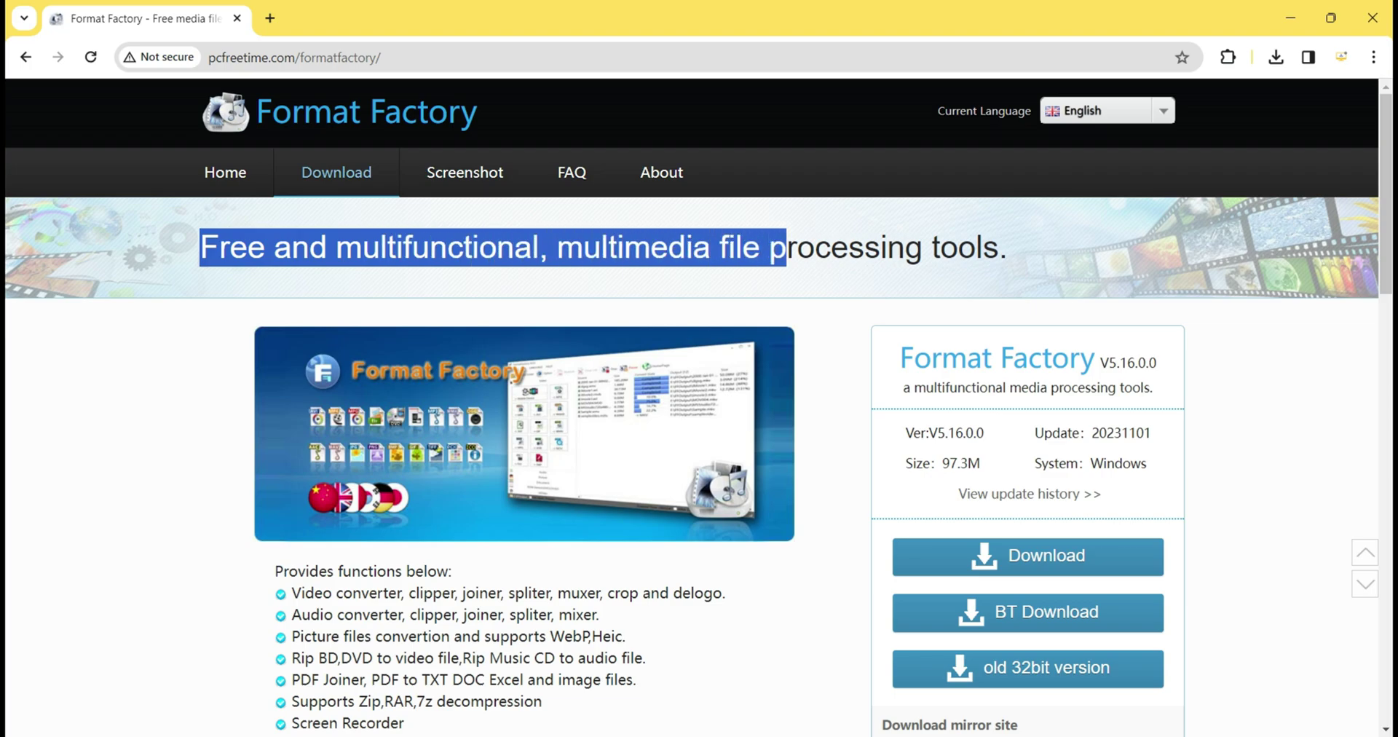
{"action": "scroll", "coordinate": [699, 408], "scroll_direction": "down", "scroll_amount": 2}
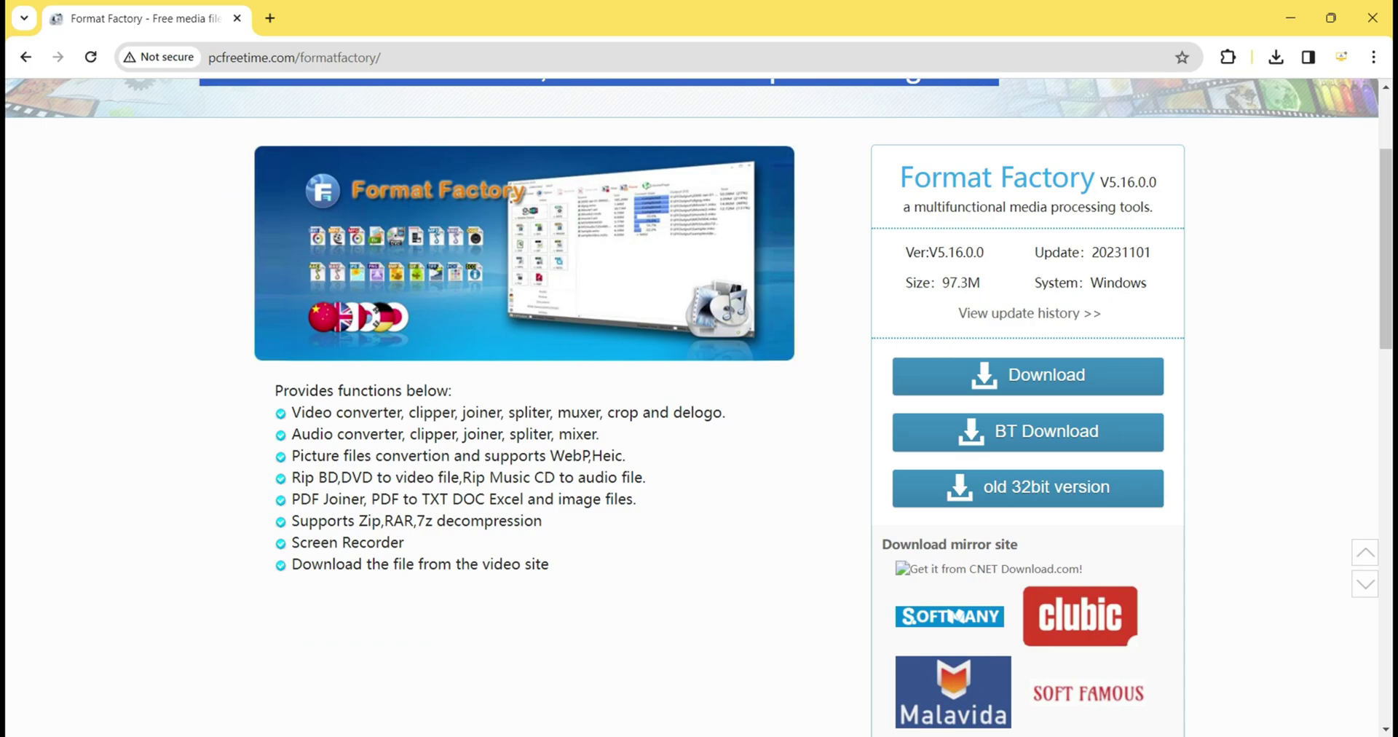
{"action": "mouse_move", "coordinate": [292, 412]}
{"action": "left_mouse_down"}
{"action": "mouse_move", "coordinate": [416, 390]}
{"action": "mouse_move", "coordinate": [450, 413]}
{"action": "mouse_move", "coordinate": [723, 412]}
{"action": "left_mouse_up"}
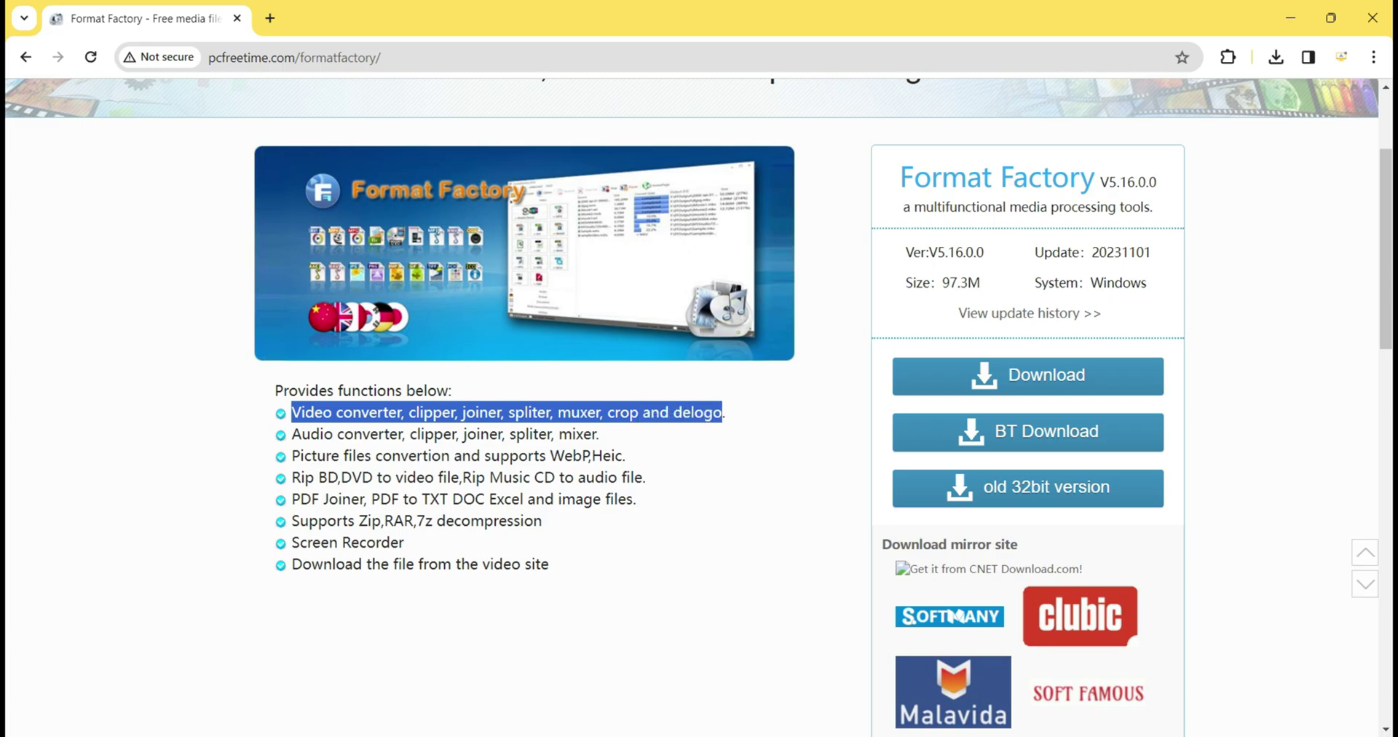
{"action": "left_click", "coordinate": [723, 412]}
Step: Read the audio feature bullet and scroll through the remaining feature list
{"action": "left_click_drag", "start_coordinate": [291, 434], "coordinate": [592, 434]}
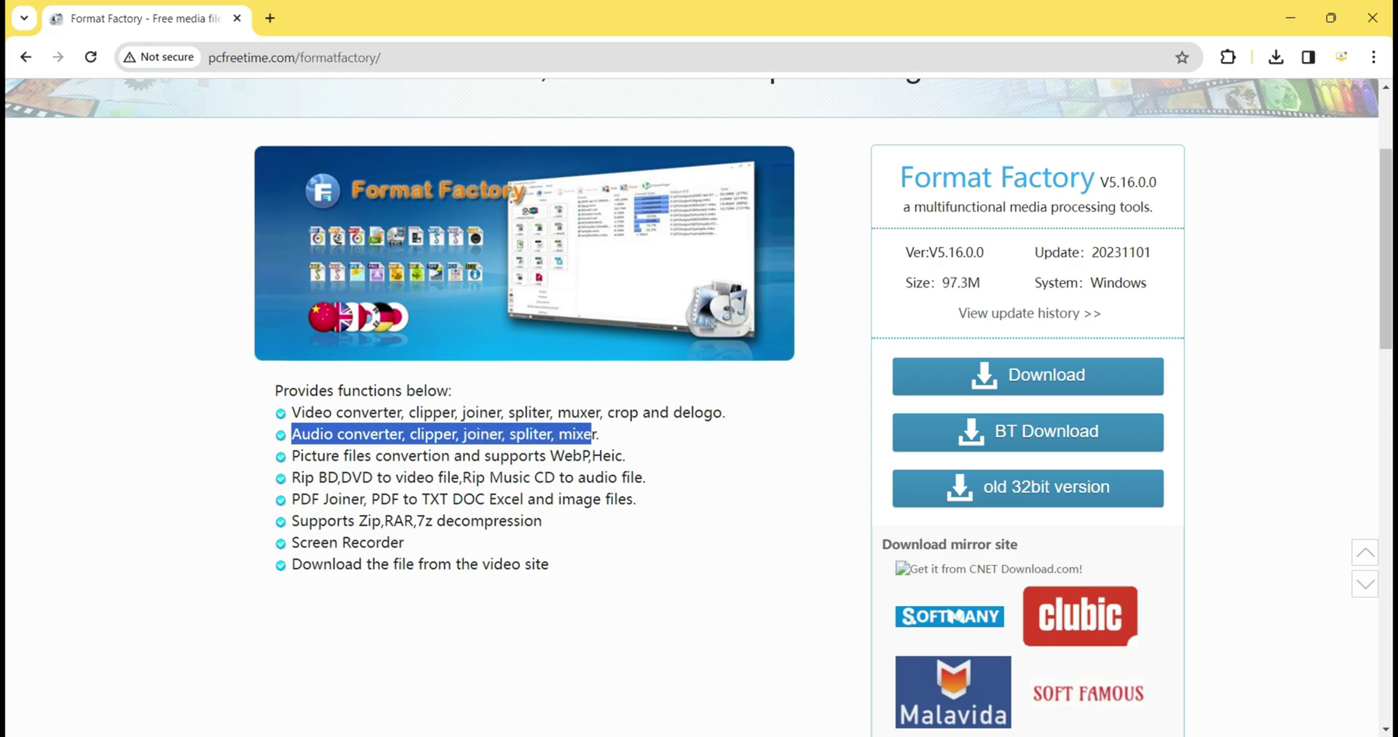
{"action": "scroll", "coordinate": [592, 434], "scroll_direction": "down", "scroll_amount": 2}
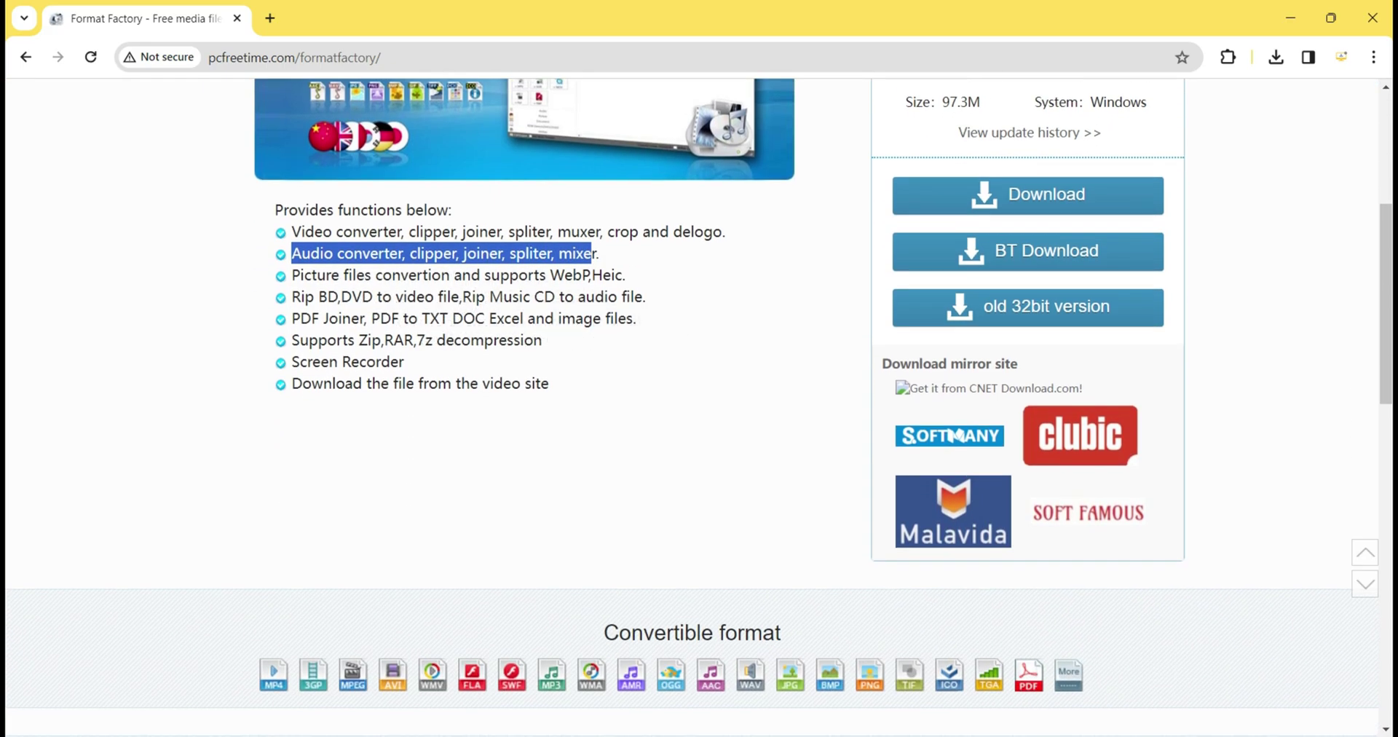
{"action": "mouse_move", "coordinate": [535, 383]}
{"action": "left_mouse_down"}
{"action": "mouse_move", "coordinate": [399, 340]}
{"action": "mouse_move", "coordinate": [326, 275]}
{"action": "left_mouse_up"}
{"action": "scroll", "coordinate": [326, 274], "scroll_direction": "down", "scroll_amount": 2}
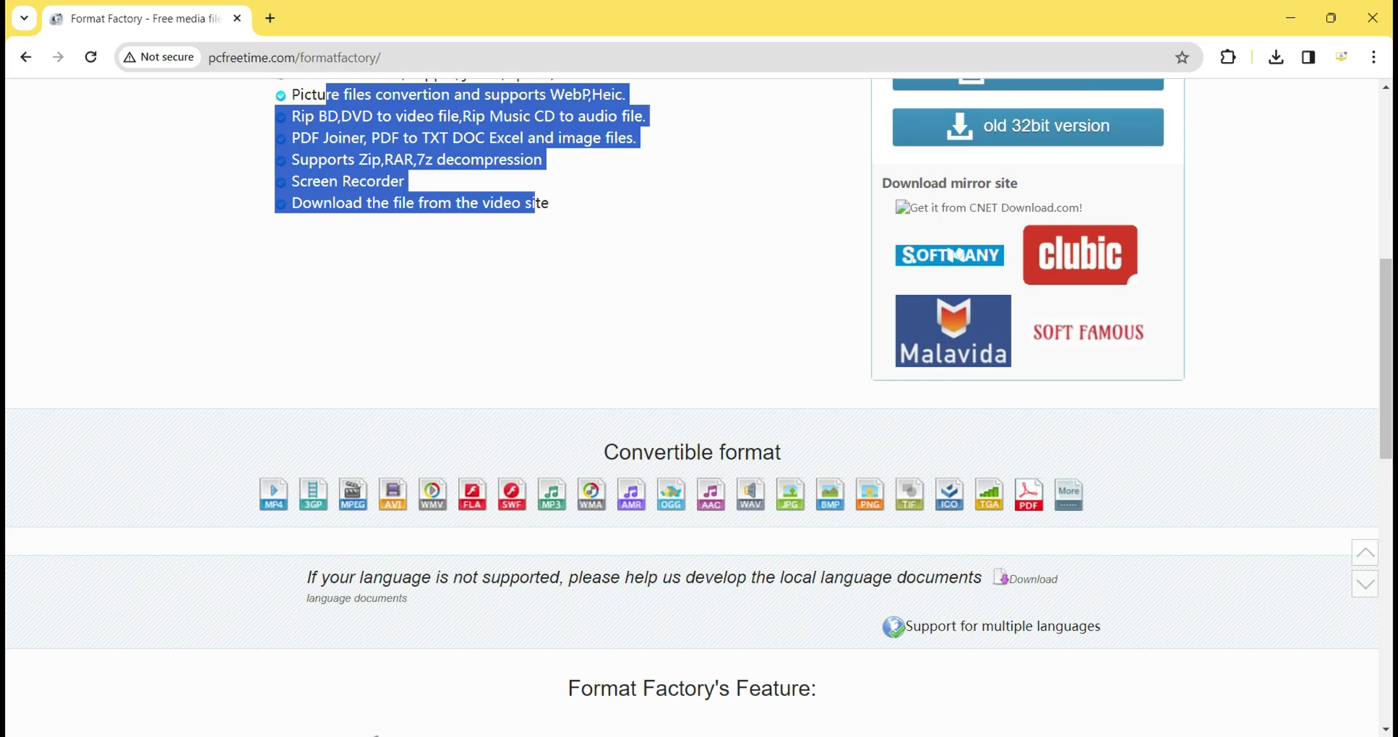
{"action": "scroll", "coordinate": [1027, 521], "scroll_direction": "up", "scroll_amount": 5}
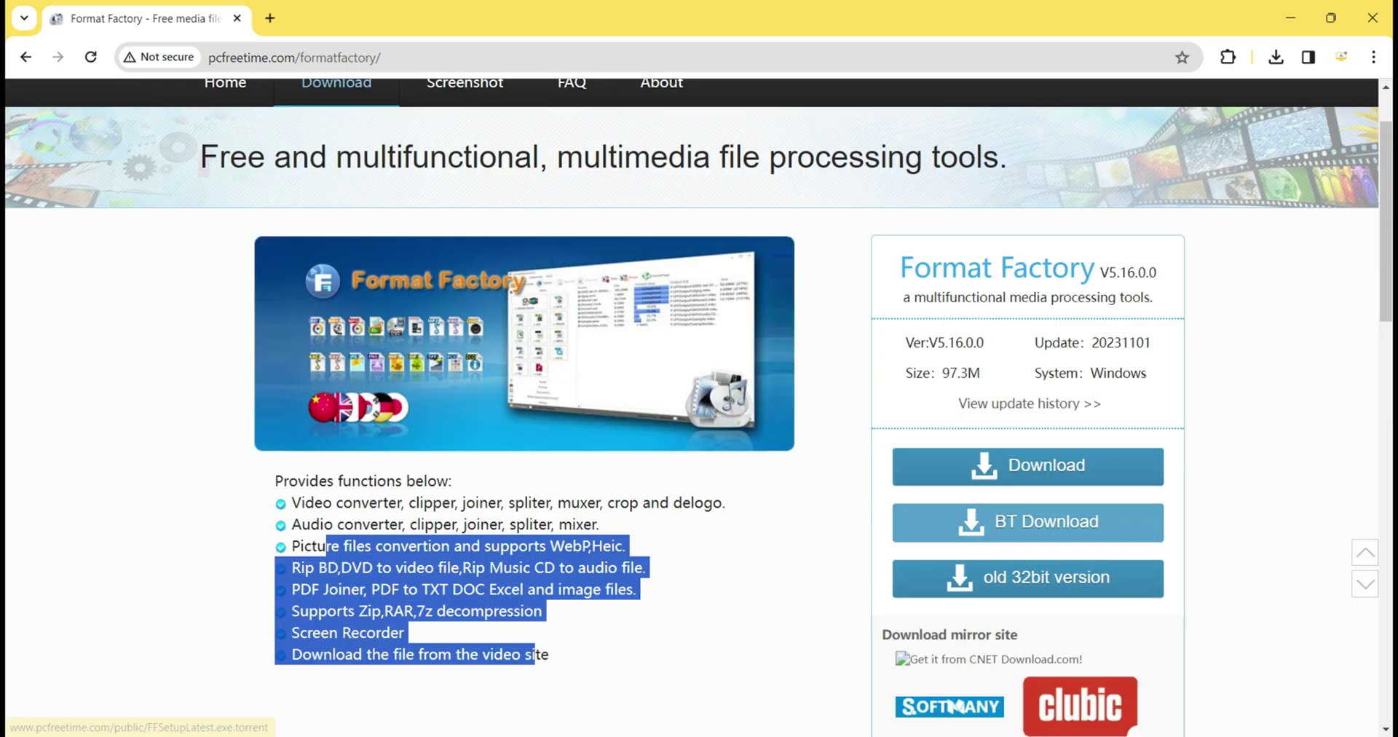
Step: Download FFSetupLatest.exe.torrent via BT Download, keep it, then minimize Chrome
{"action": "left_click", "coordinate": [801, 554]}
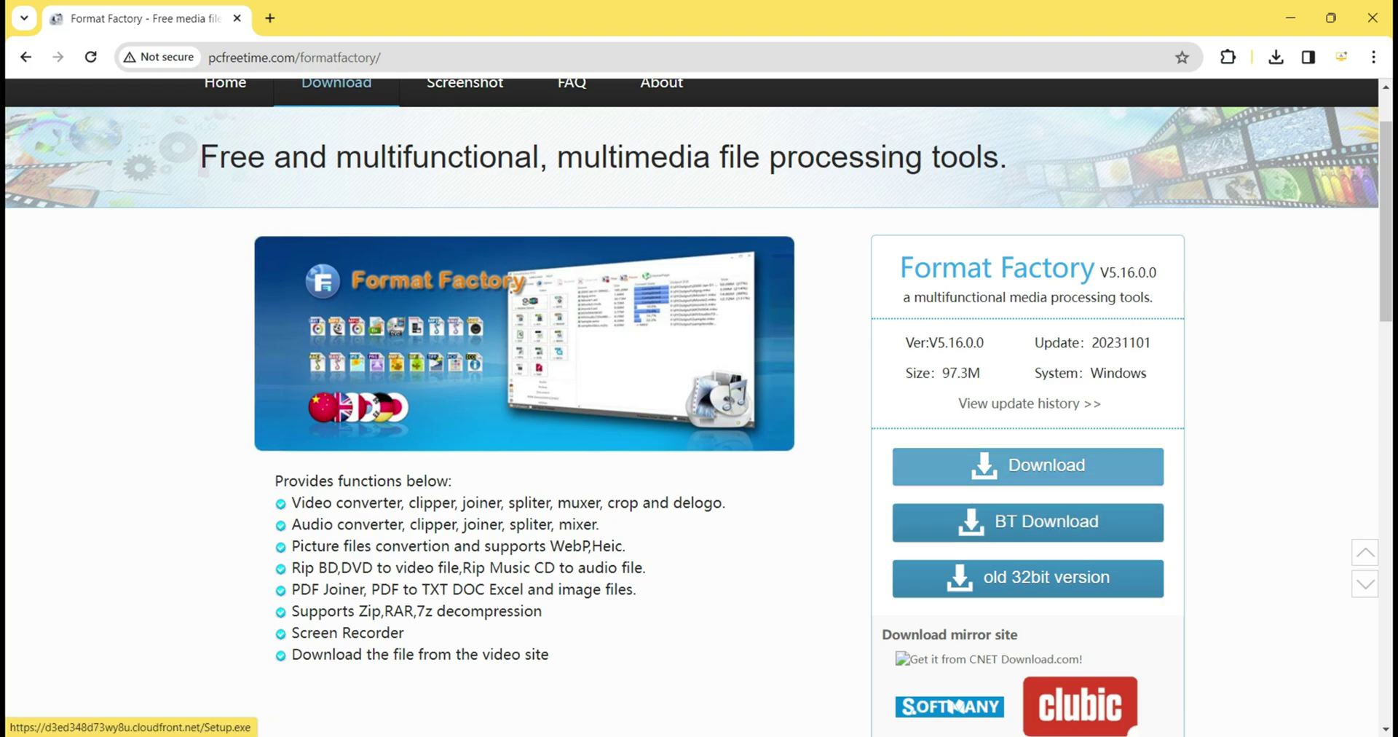
{"action": "left_click", "coordinate": [1027, 466]}
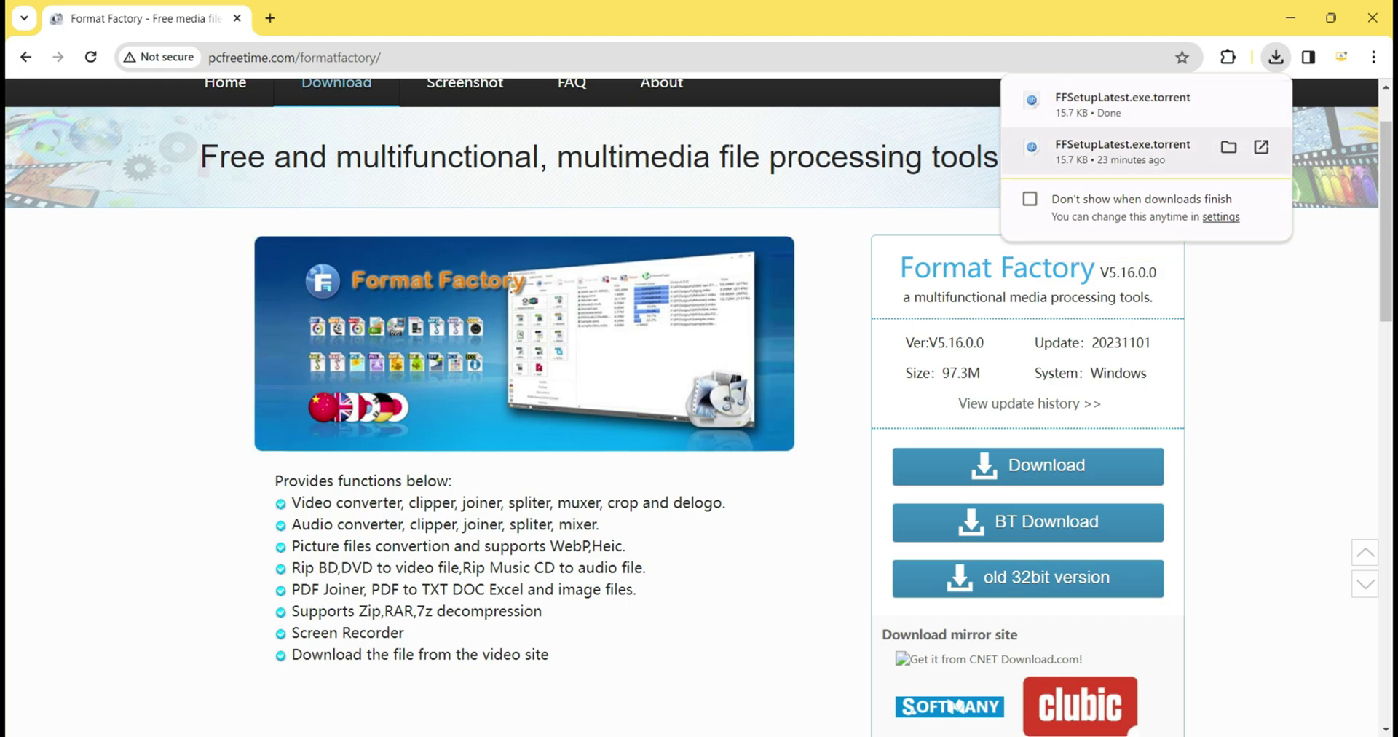
{"action": "left_click", "coordinate": [1290, 18]}
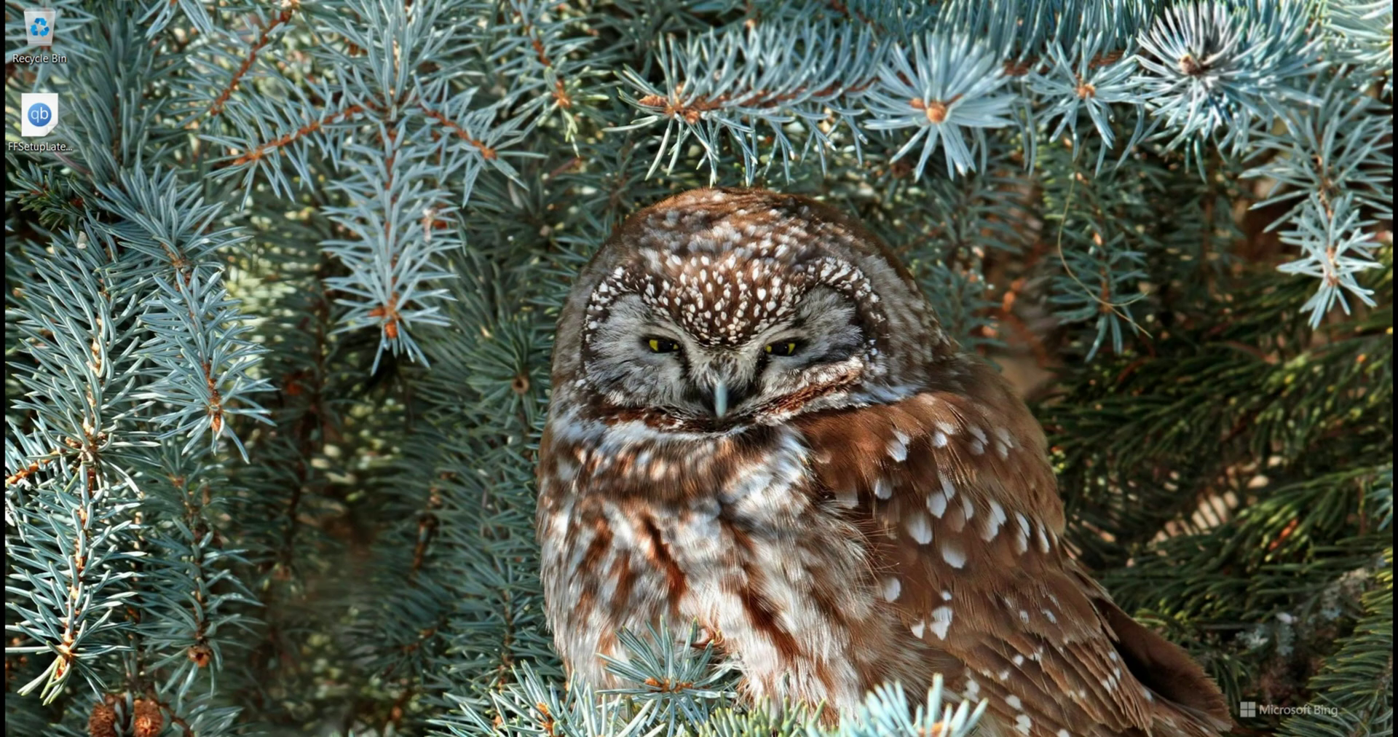
Step: Add the FFSetup5.16.0.0.exe torrent in qBittorrent, saving to Desktop, and start downloading
{"action": "double_click", "coordinate": [40, 117]}
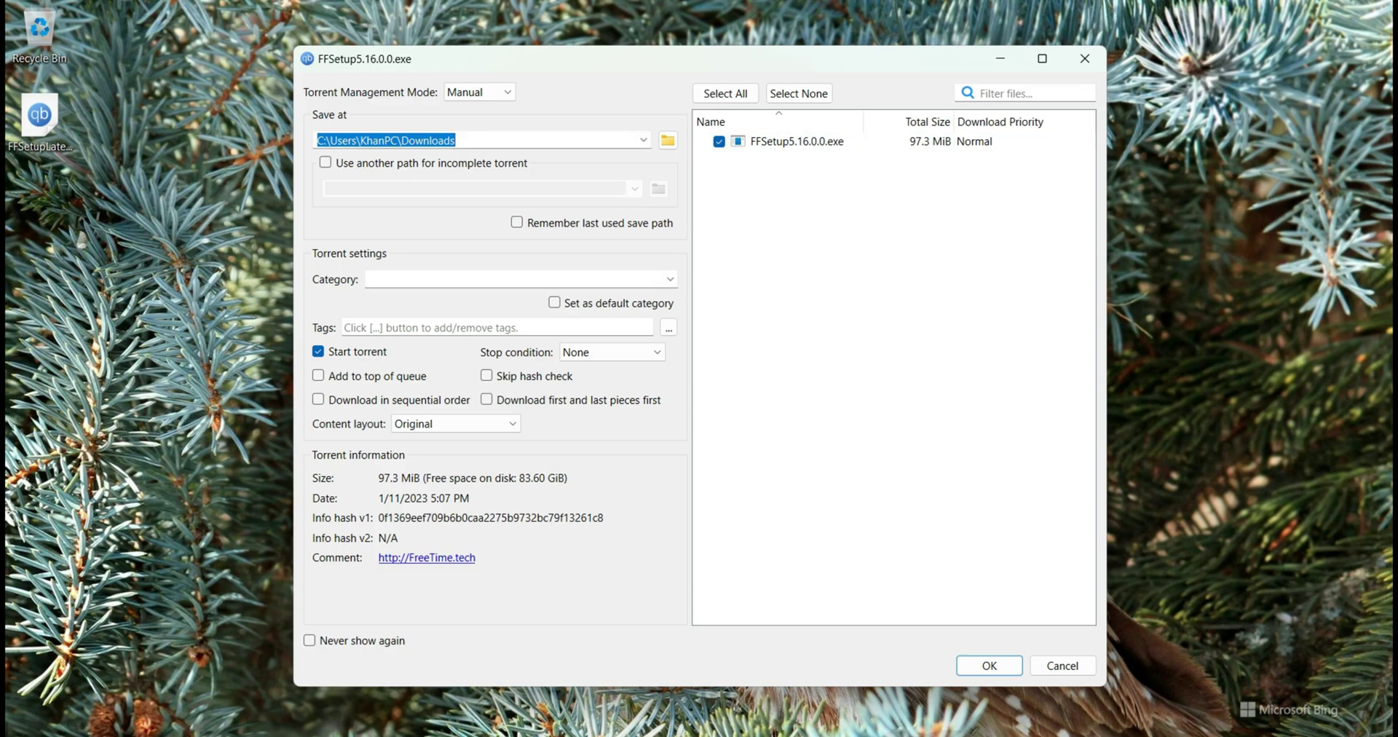
{"action": "left_click", "coordinate": [668, 139]}
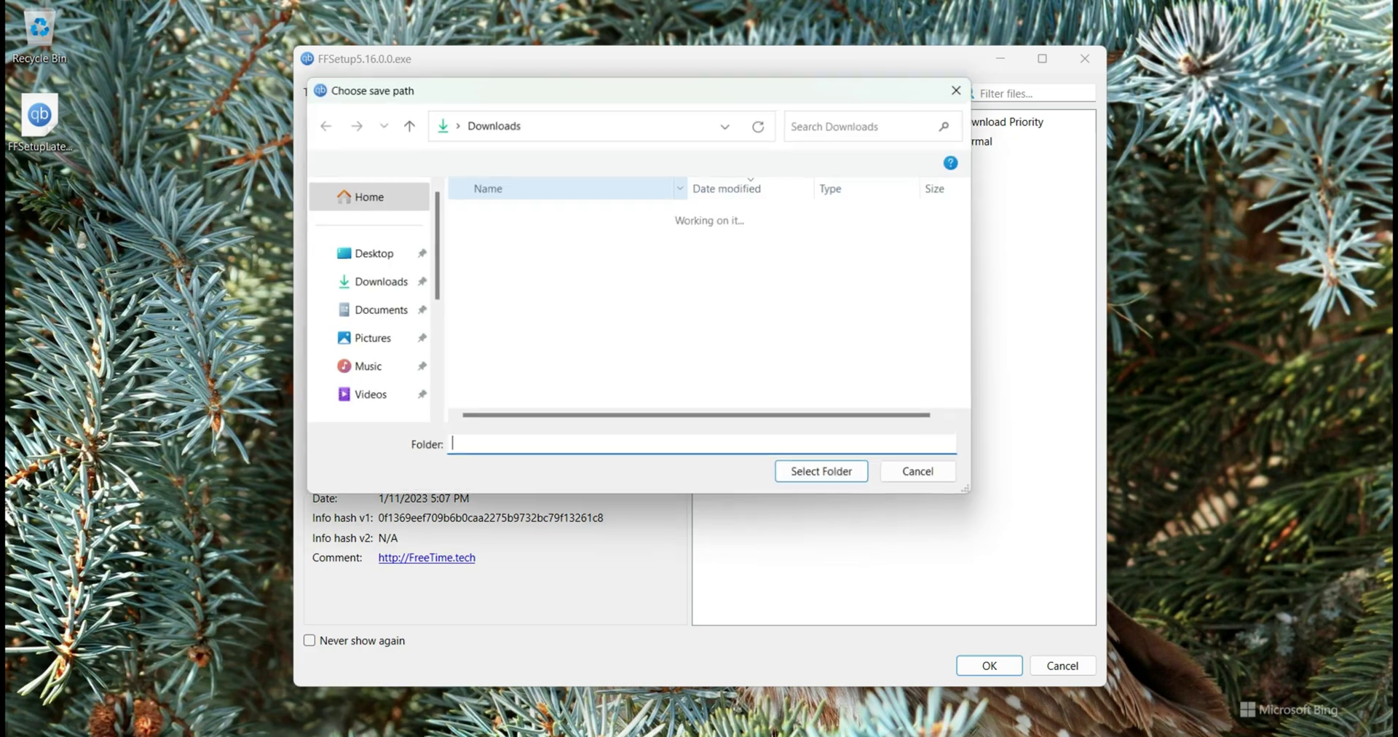
{"action": "left_click", "coordinate": [364, 253]}
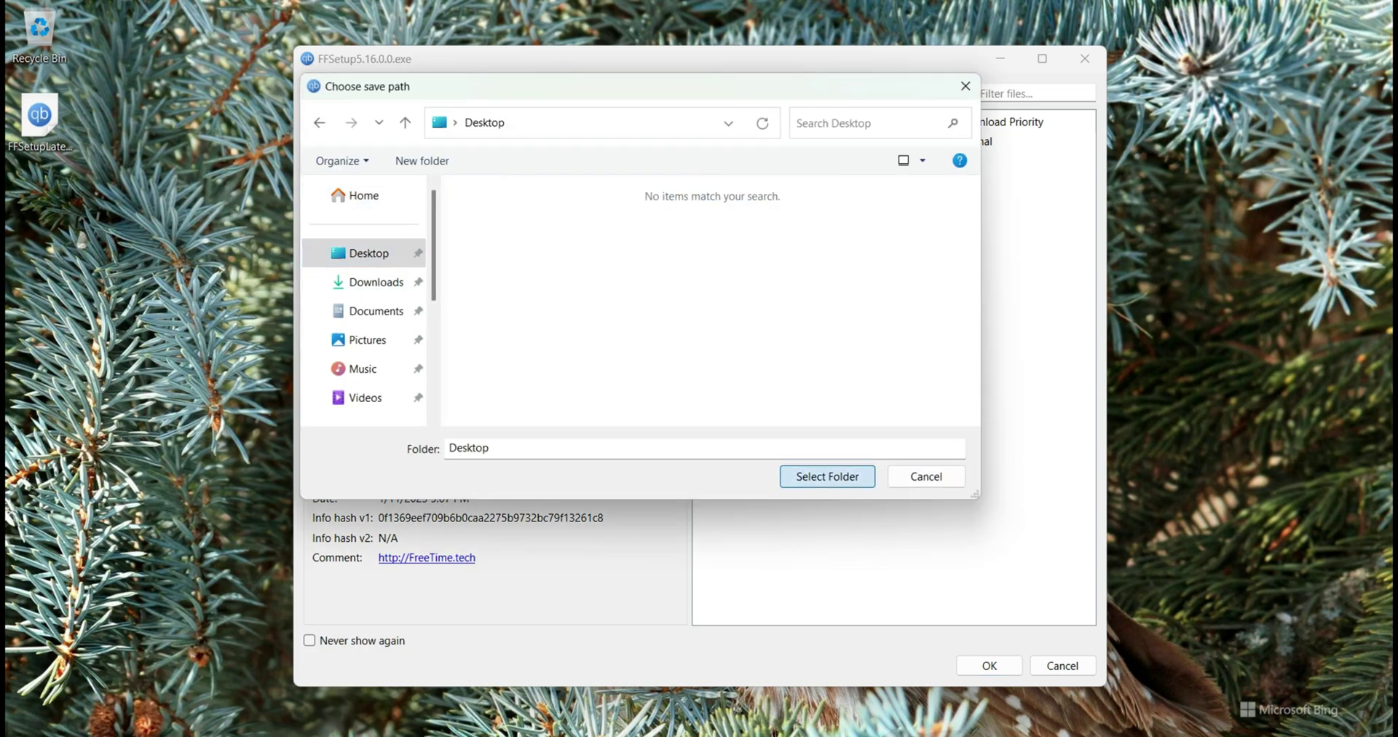
{"action": "left_click", "coordinate": [828, 477]}
{"action": "key", "text": "Return"}
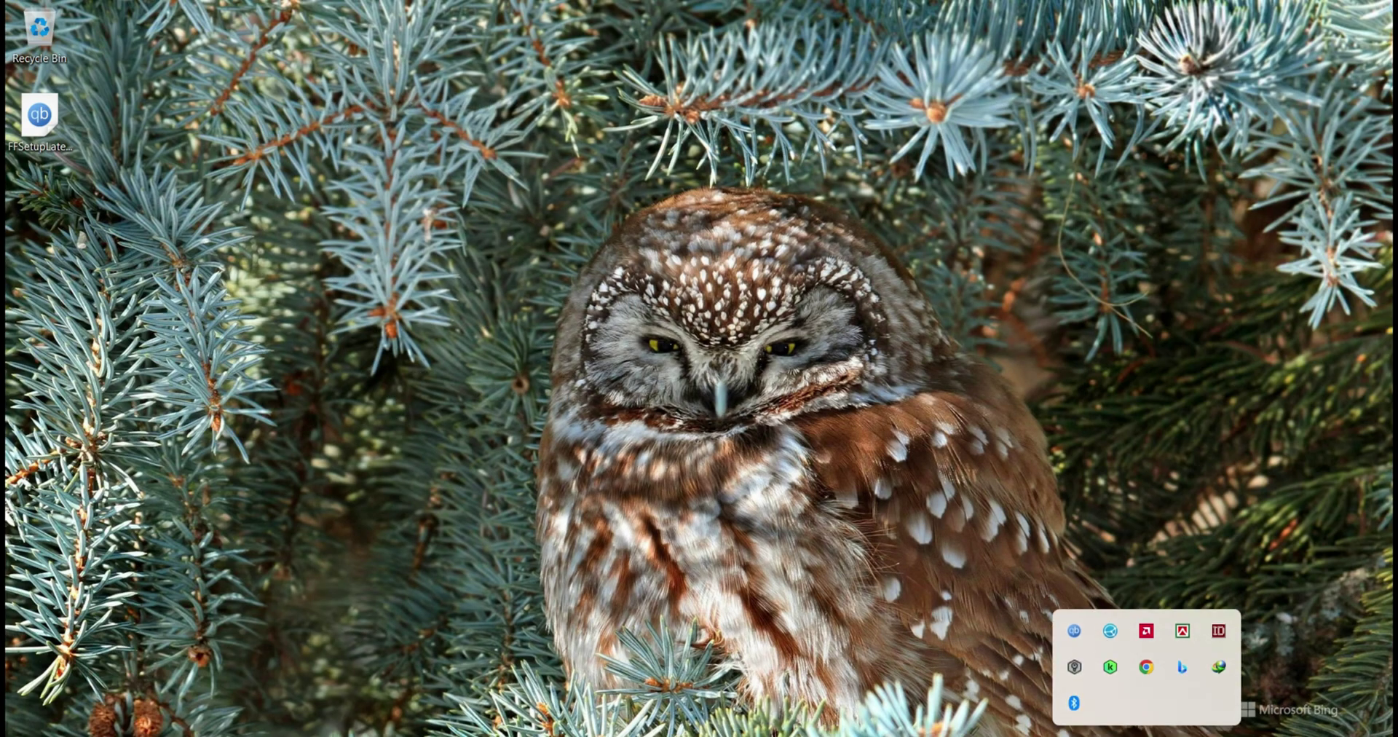
{"action": "left_click", "coordinate": [1074, 631]}
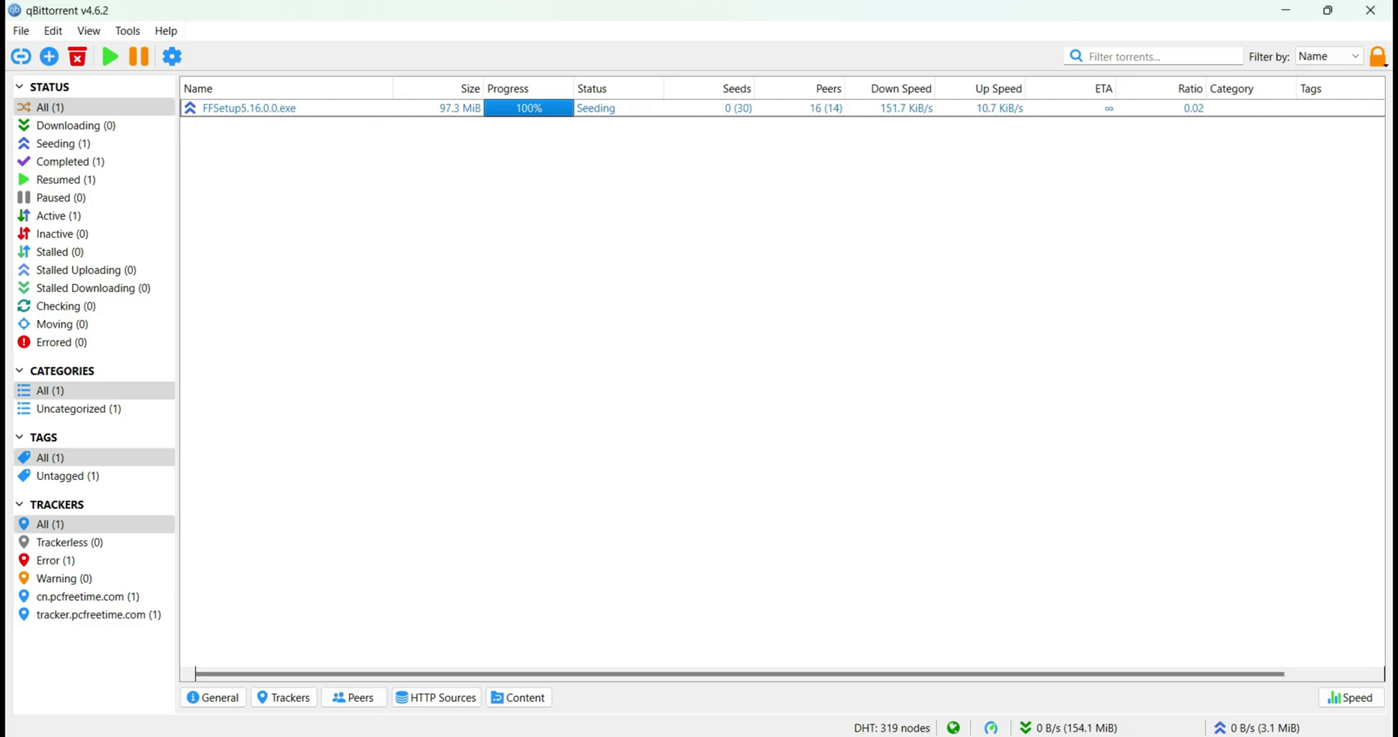
Step: Minimize qBittorrent once the installer shows 100% Seeding
{"action": "left_click", "coordinate": [1286, 10]}
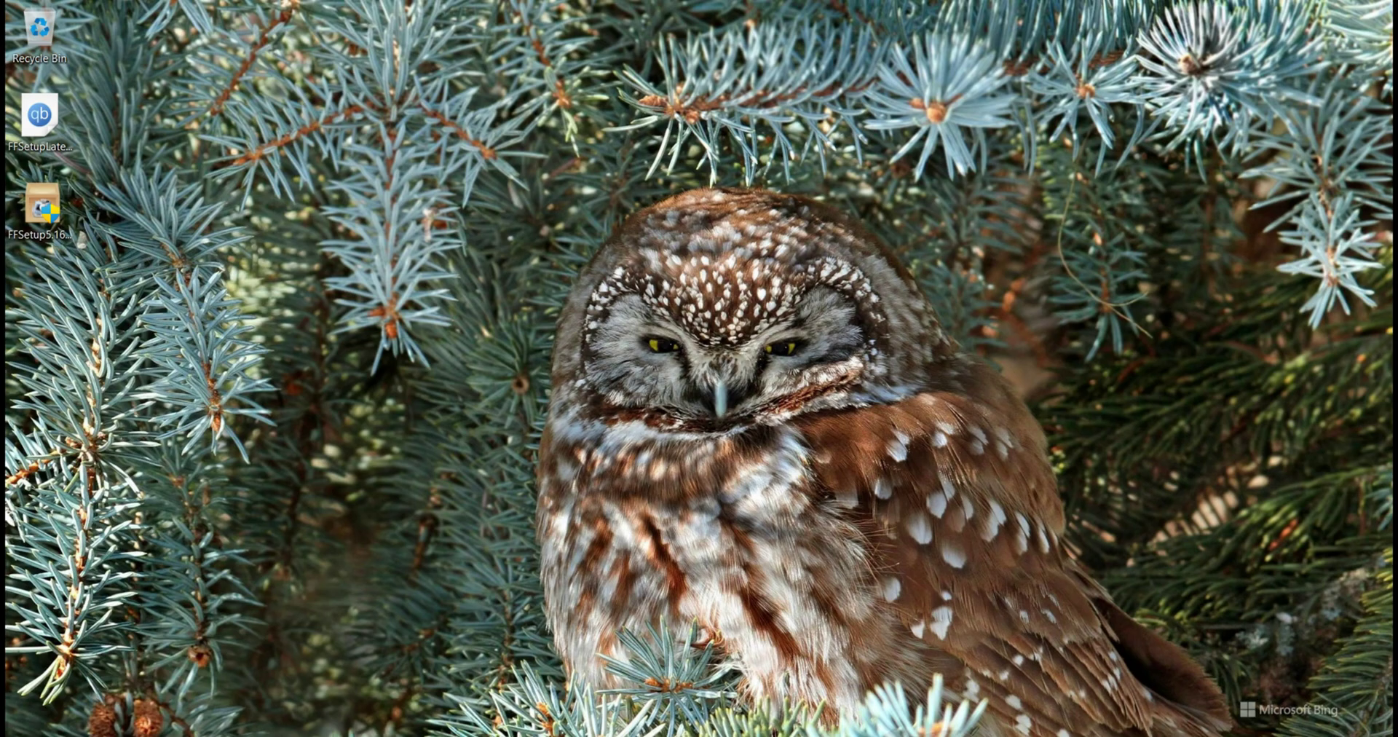
Step: Run FFSetup5.16.0.0.exe, accept the license, install to the default folder, and launch Format Factory
{"action": "left_click", "coordinate": [42, 207]}
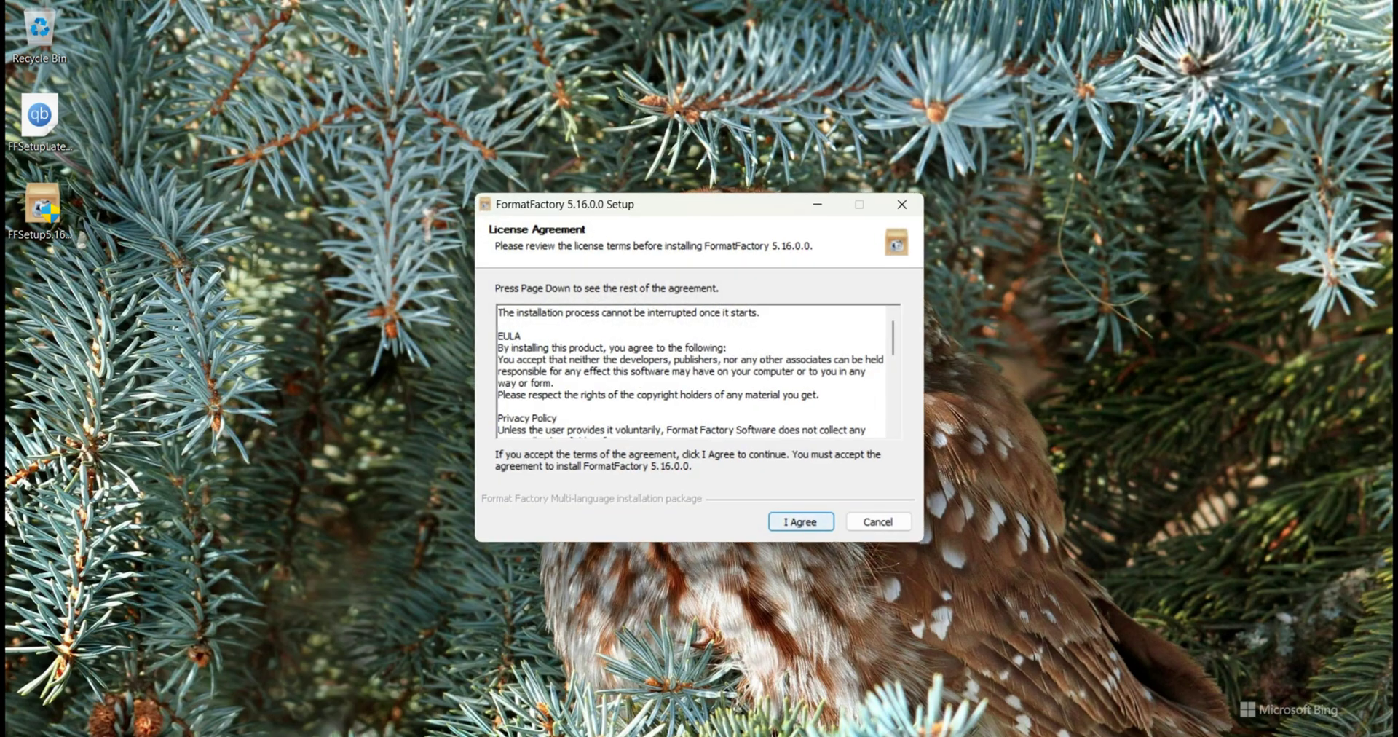
{"action": "key", "text": "Return"}
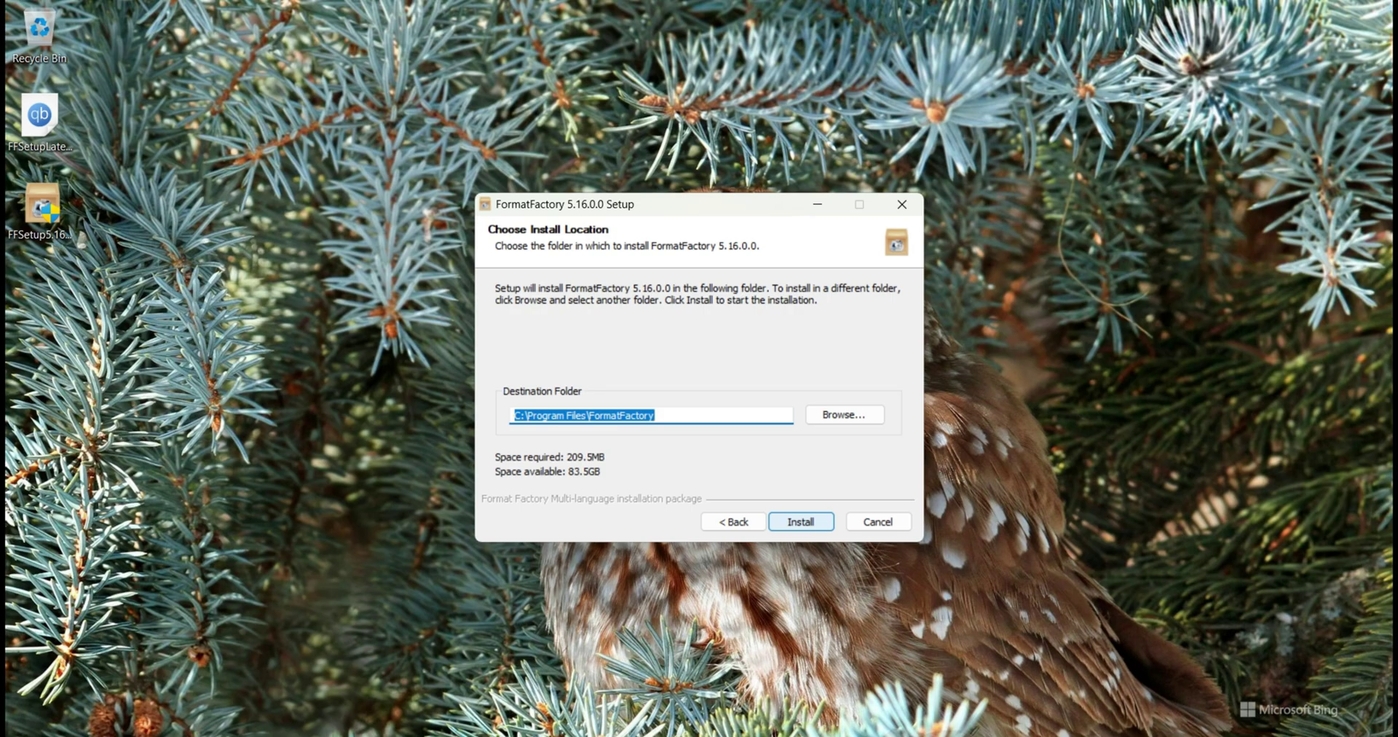
{"action": "key", "text": "Return"}
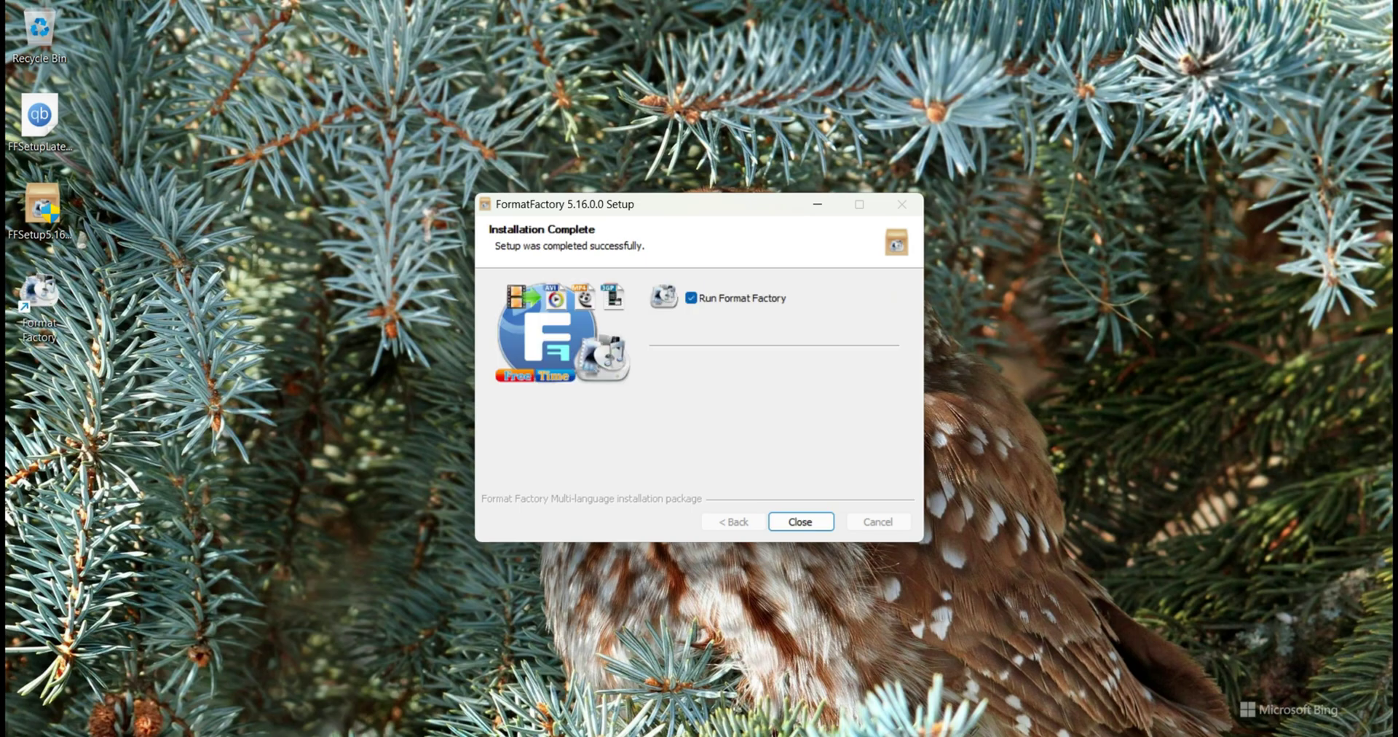
{"action": "key", "text": "Return"}
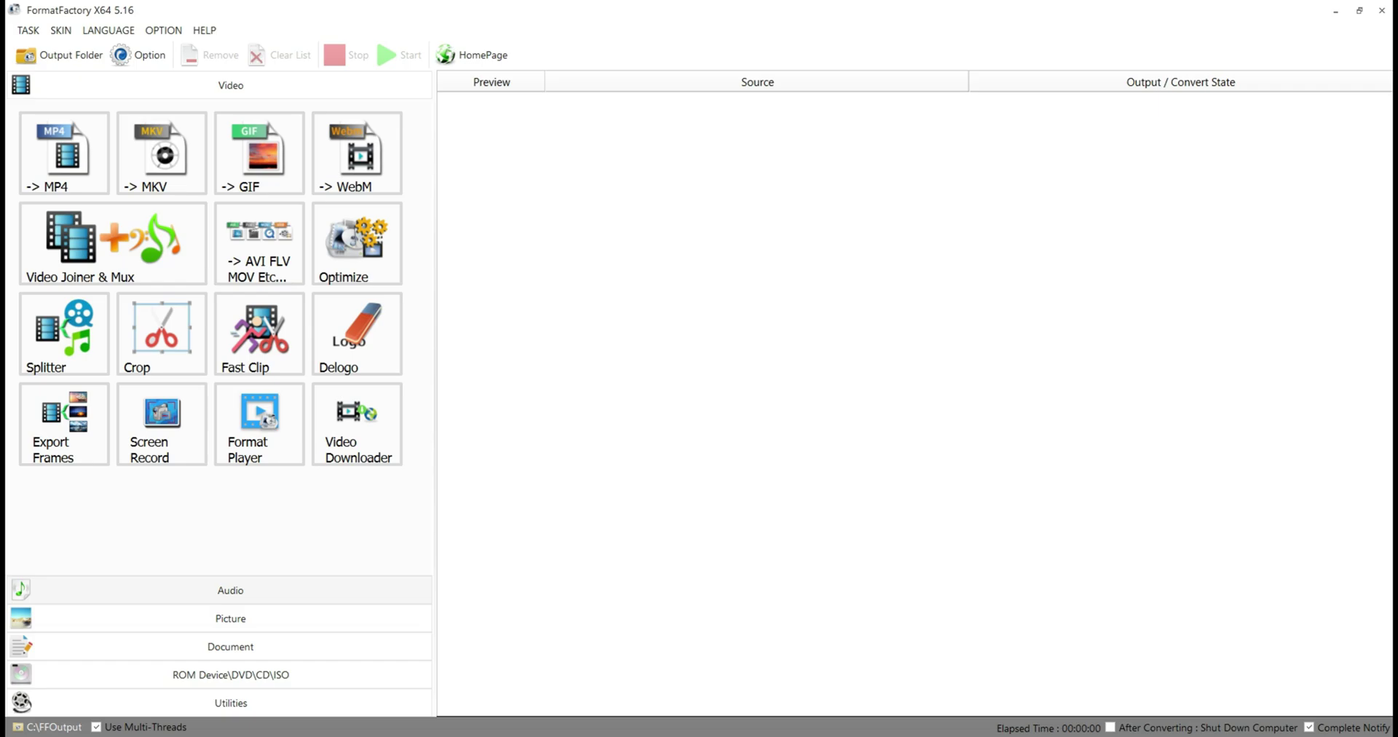
{"action": "left_click", "coordinate": [230, 590]}
{"action": "left_click", "coordinate": [230, 85]}
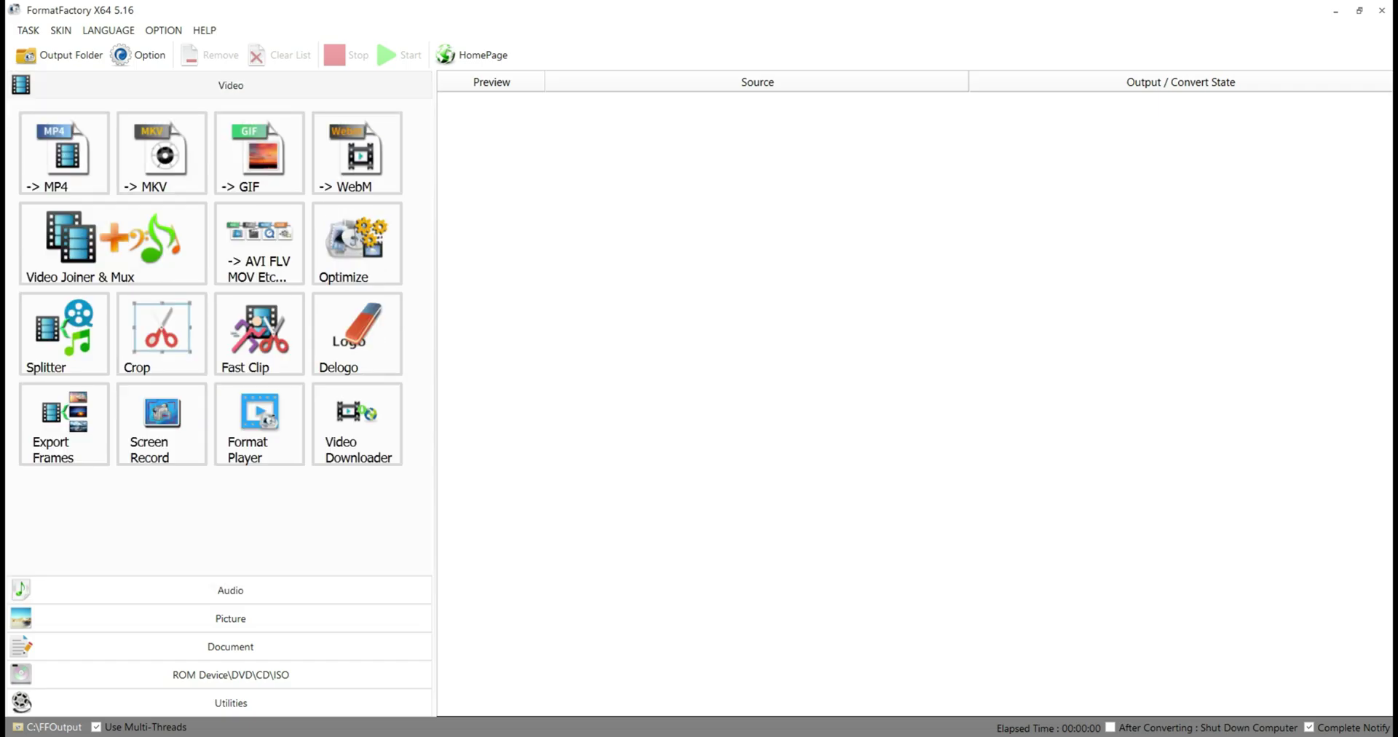
{"action": "left_click", "coordinate": [230, 618]}
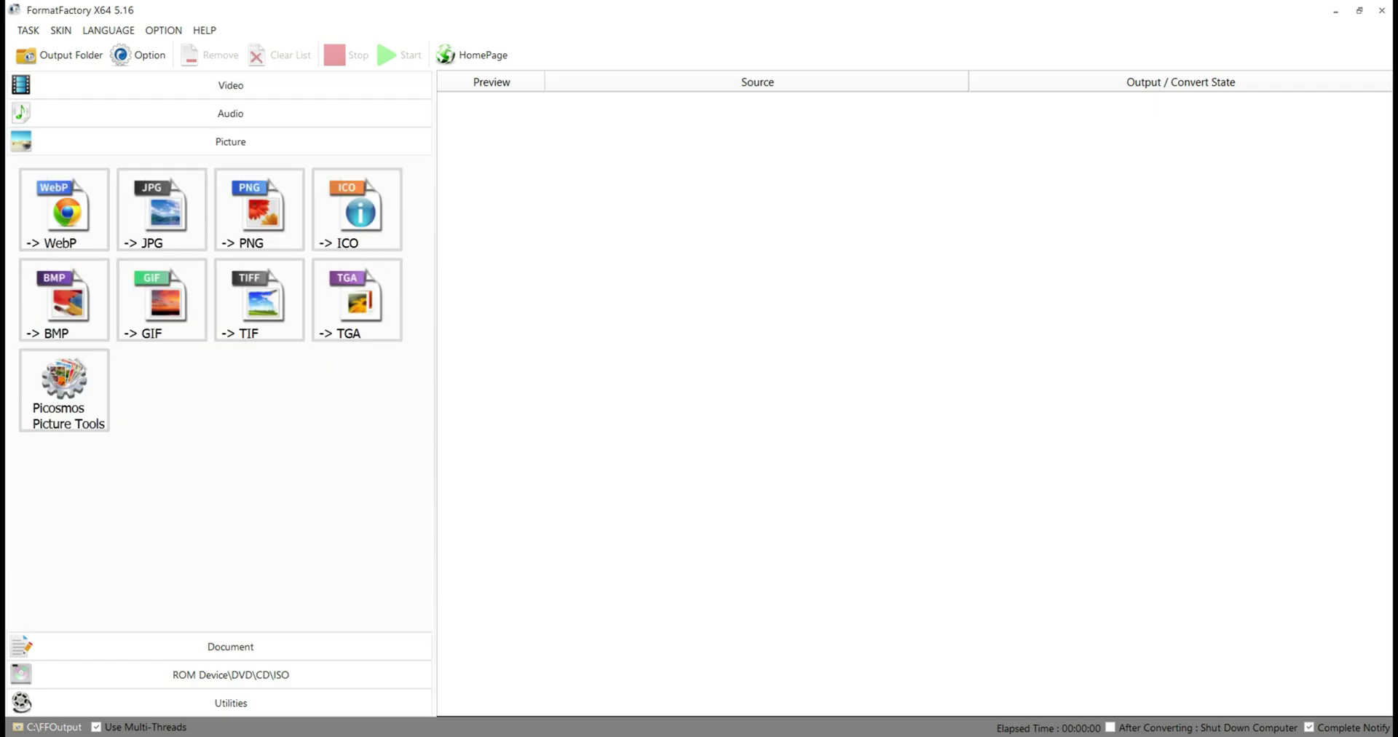
{"action": "left_click", "coordinate": [230, 647]}
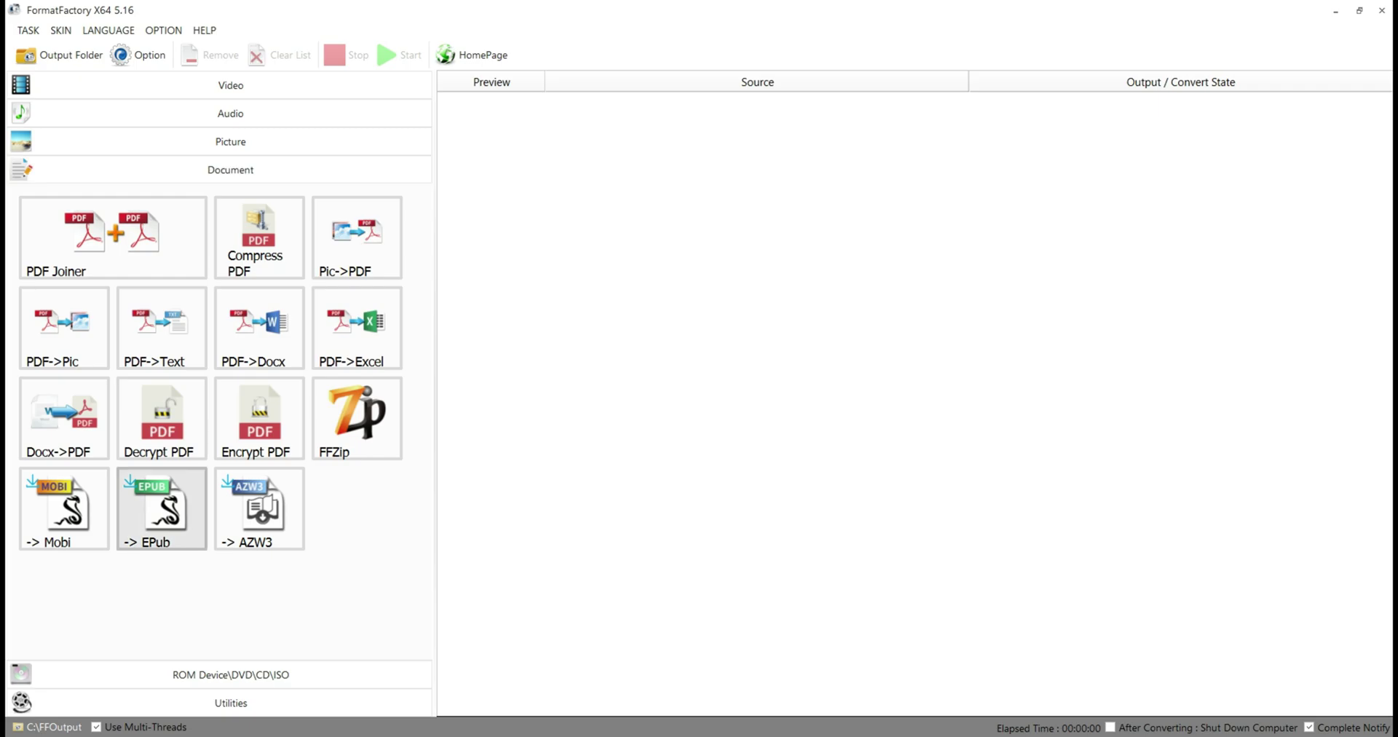
{"action": "left_click", "coordinate": [230, 674]}
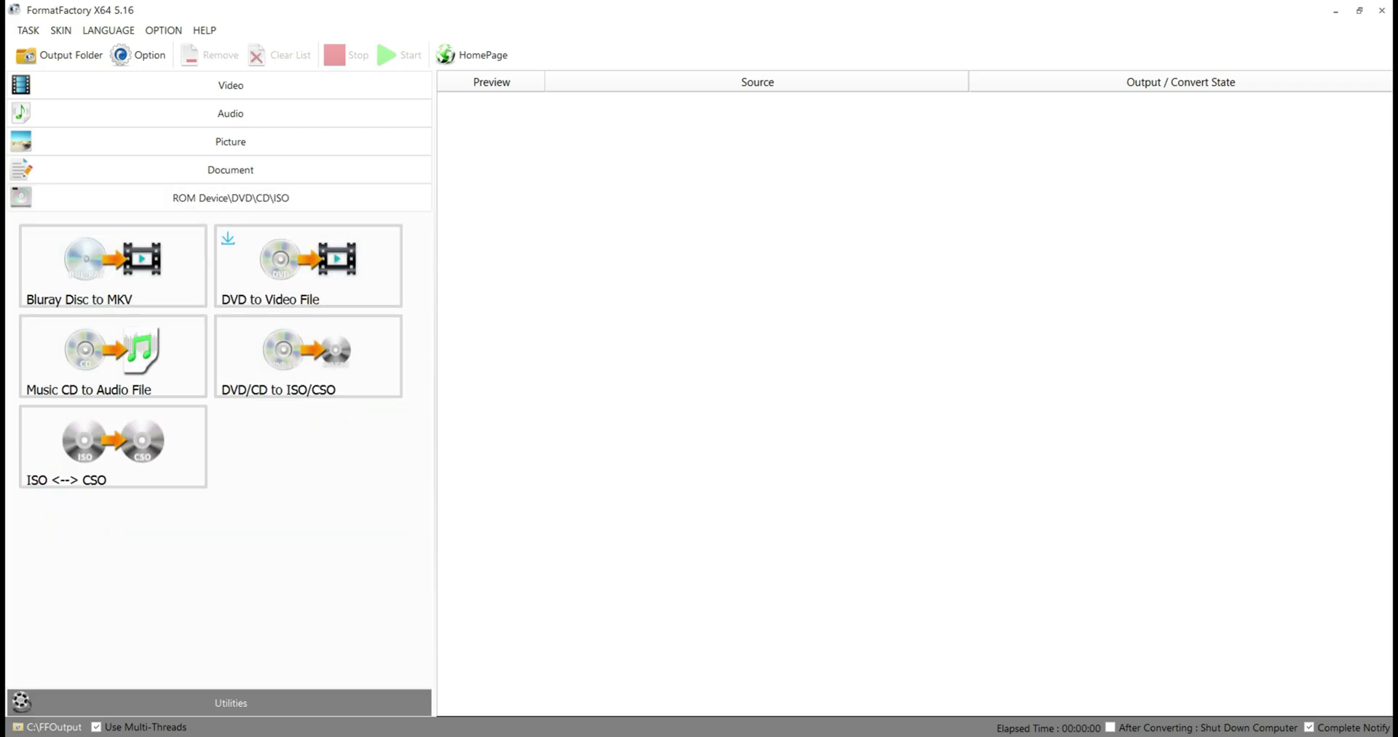
{"action": "left_click", "coordinate": [230, 702]}
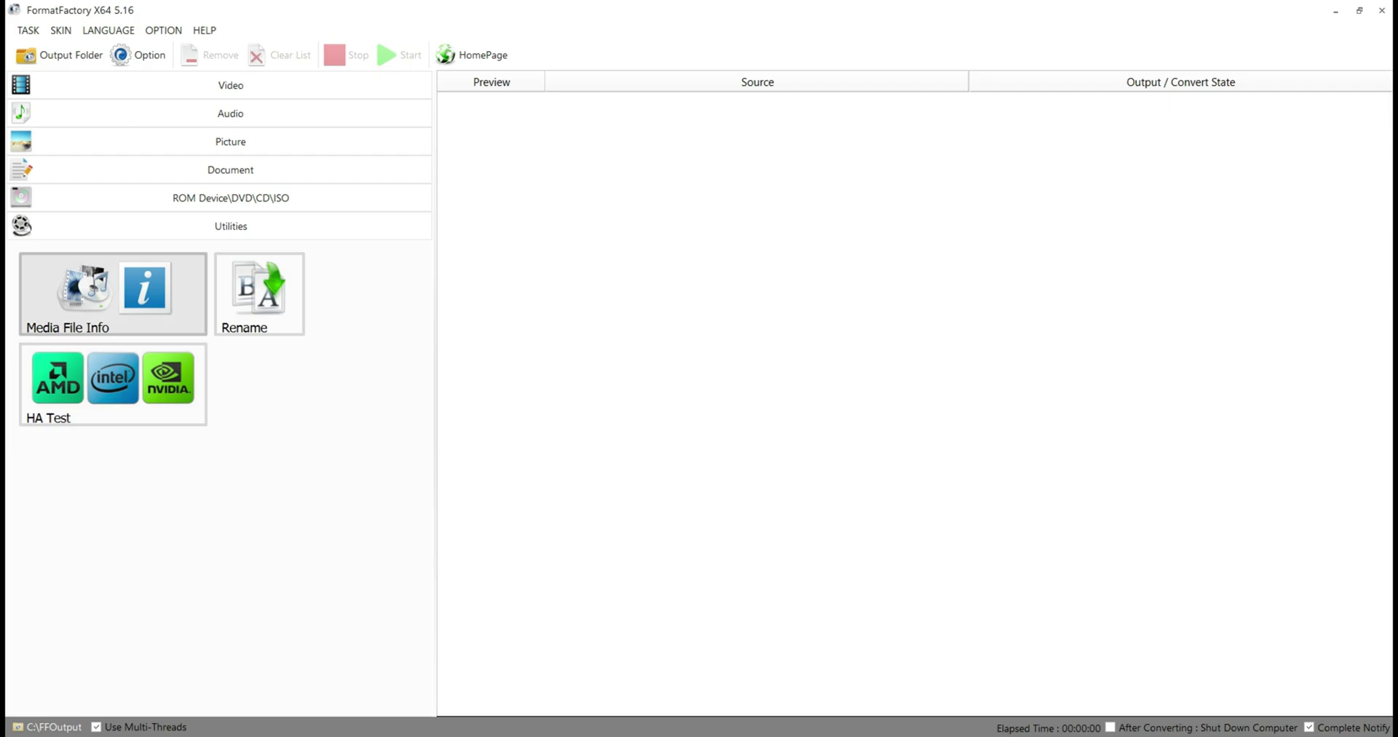
{"action": "left_click", "coordinate": [230, 86]}
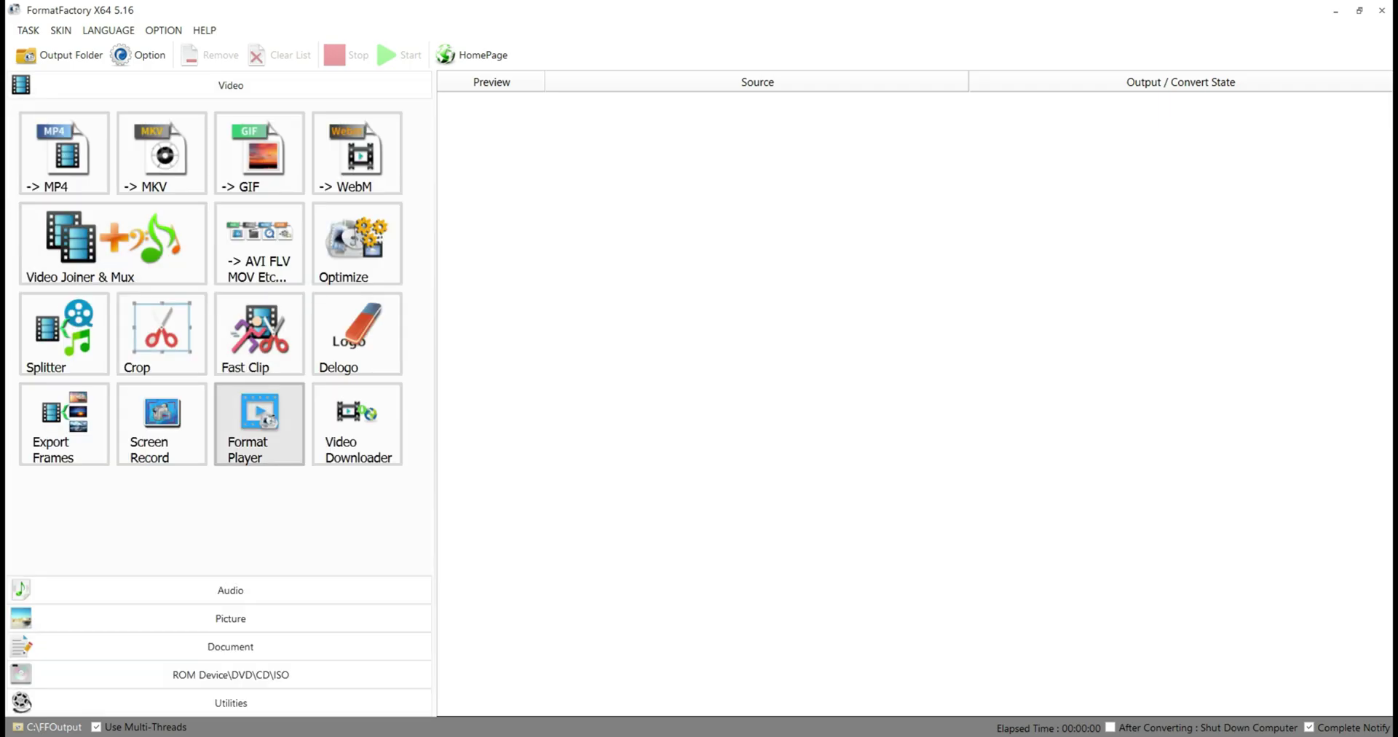